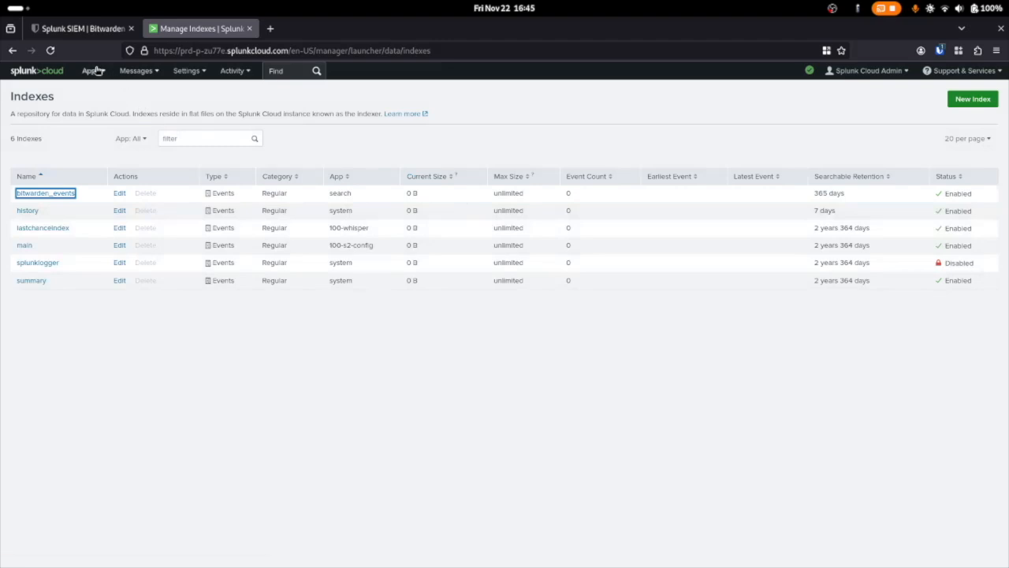
# Browse for more Splunk apps and search the catalogue for bitwarden
pyautogui.click(100, 72)
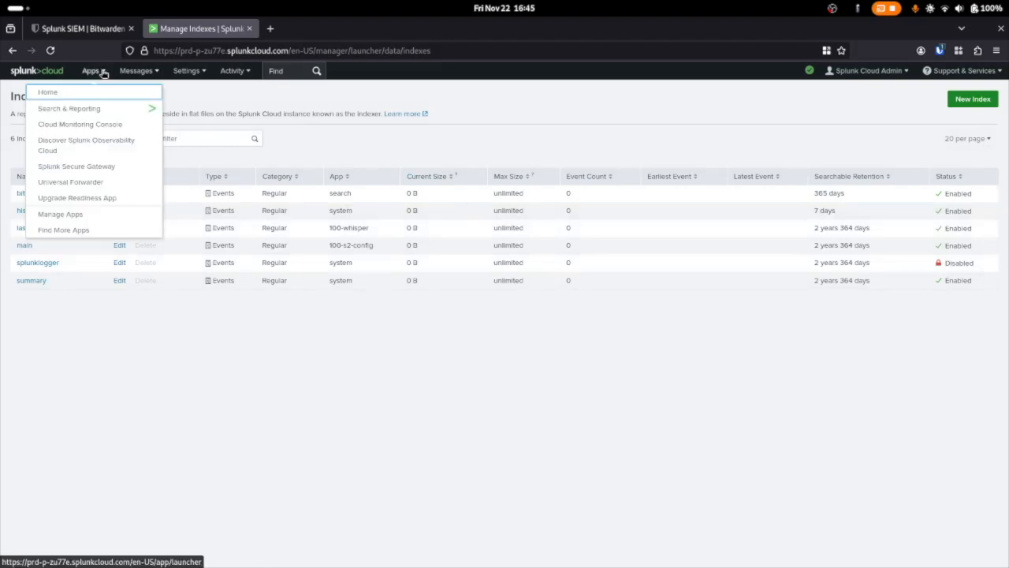
pyautogui.click(96, 231)
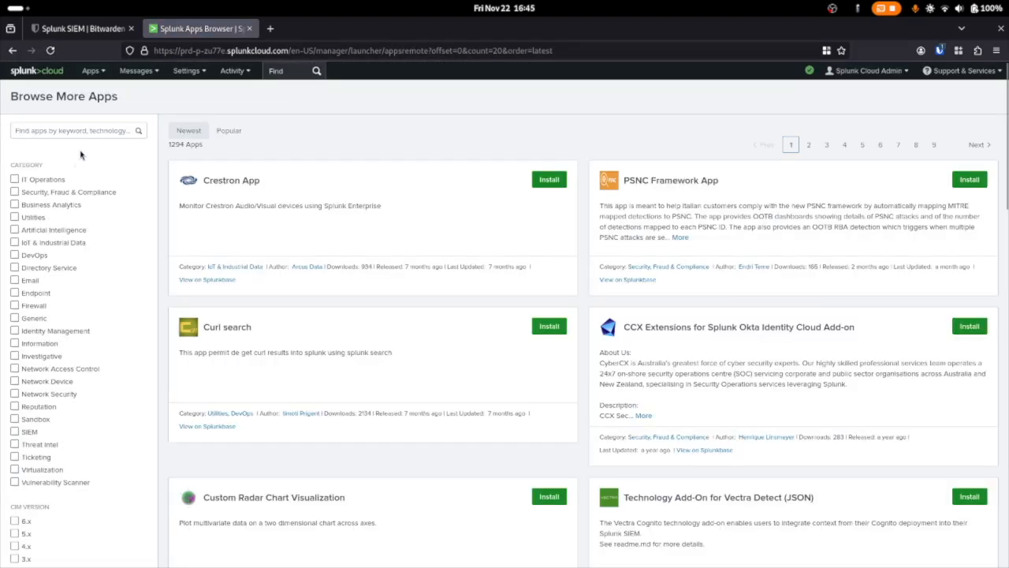
pyautogui.click(83, 133)
pyautogui.write('bitwarden')
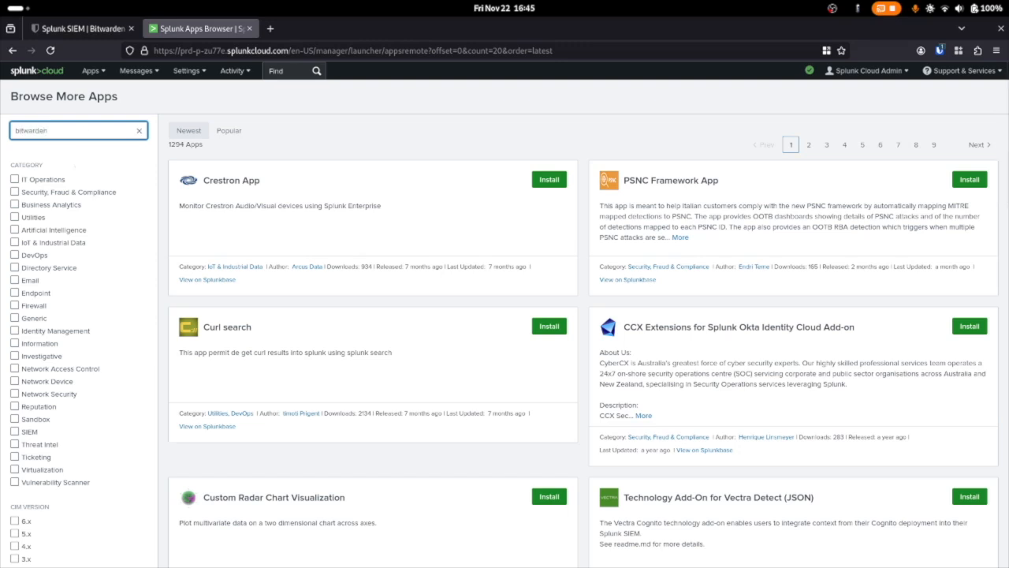
pyautogui.press('Return')
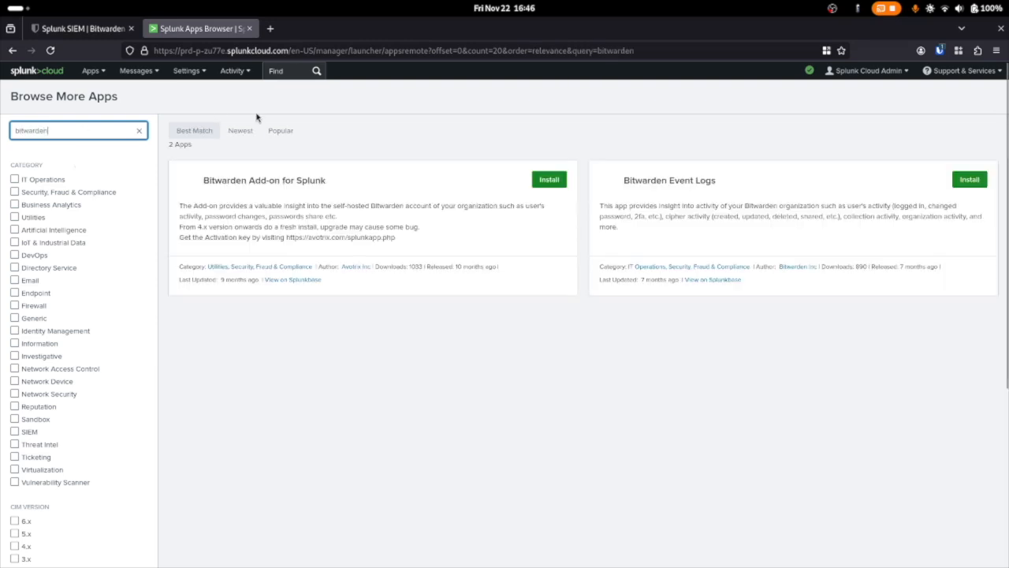
# Install the Bitwarden Event Logs app, agreeing to its license terms with the Splunk.com account login
pyautogui.moveTo(624, 180); pyautogui.dragTo(751, 184)
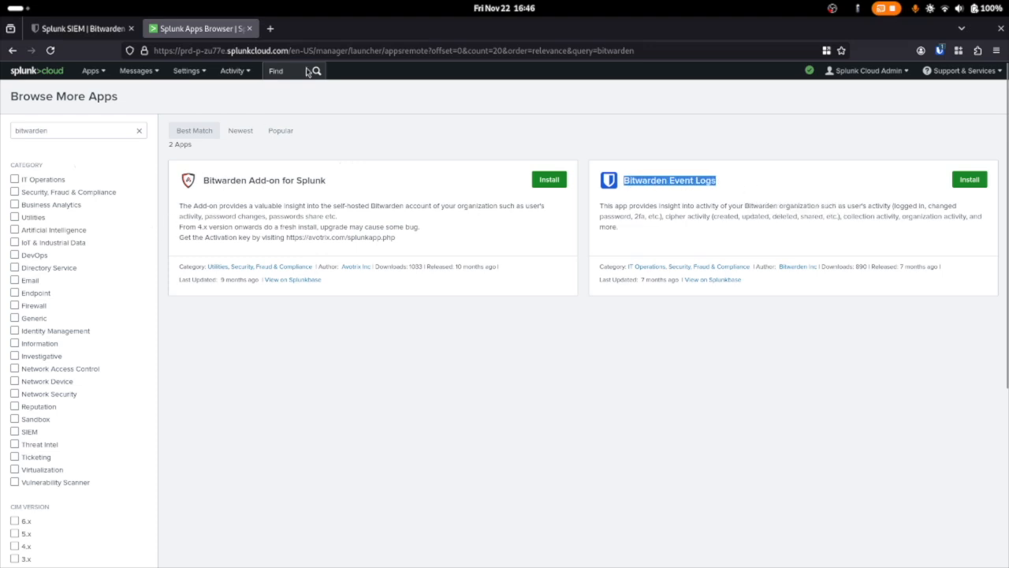
pyautogui.click(970, 180)
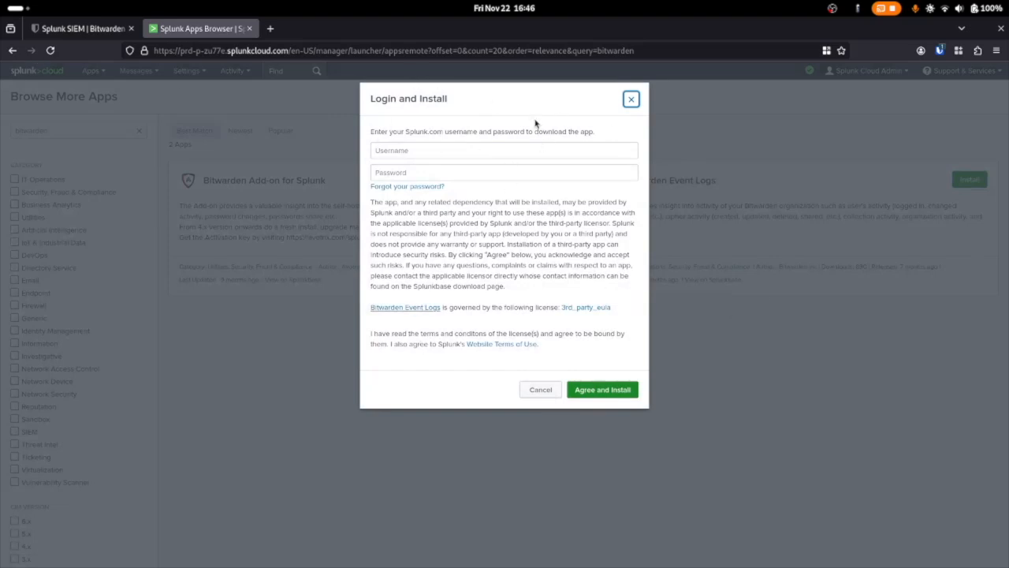
pyautogui.moveTo(192, 36); pyautogui.dragTo(245, 134)
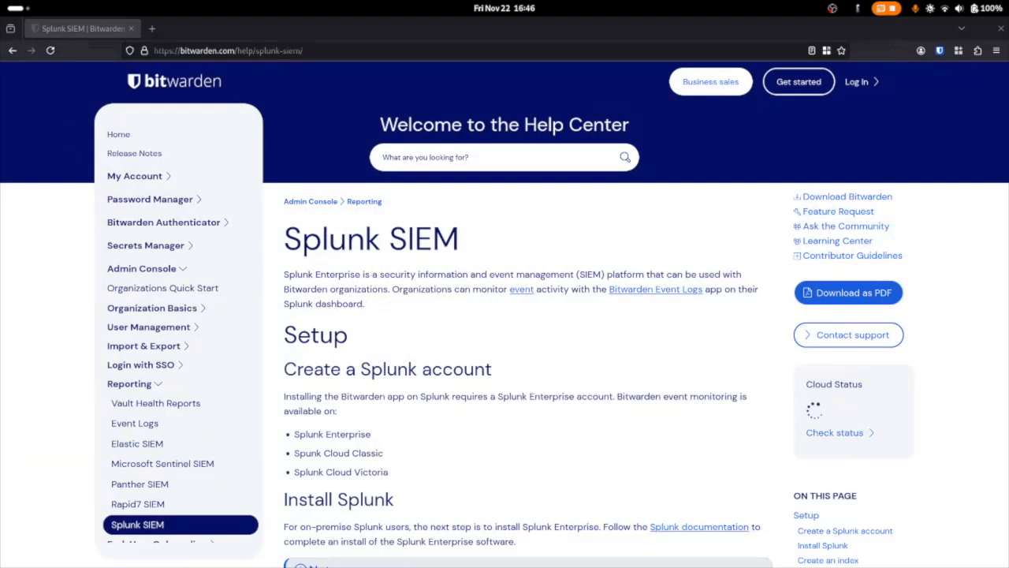
pyautogui.moveTo(257, 566); pyautogui.dragTo(583, 4)
pyautogui.click(992, 79)
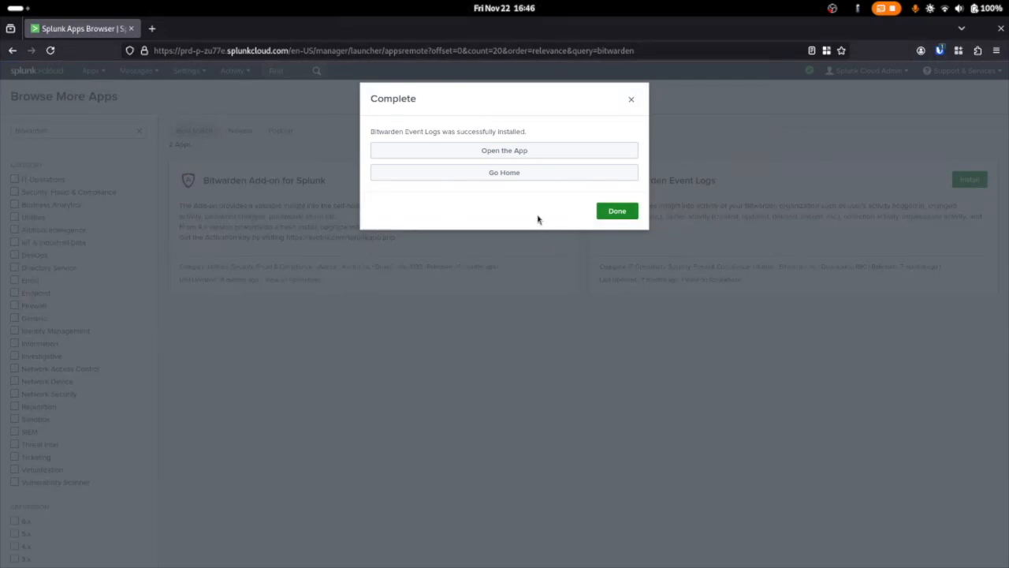
# Open the newly installed Bitwarden Event Logs app and continue to its setup page
pyautogui.click(531, 159)
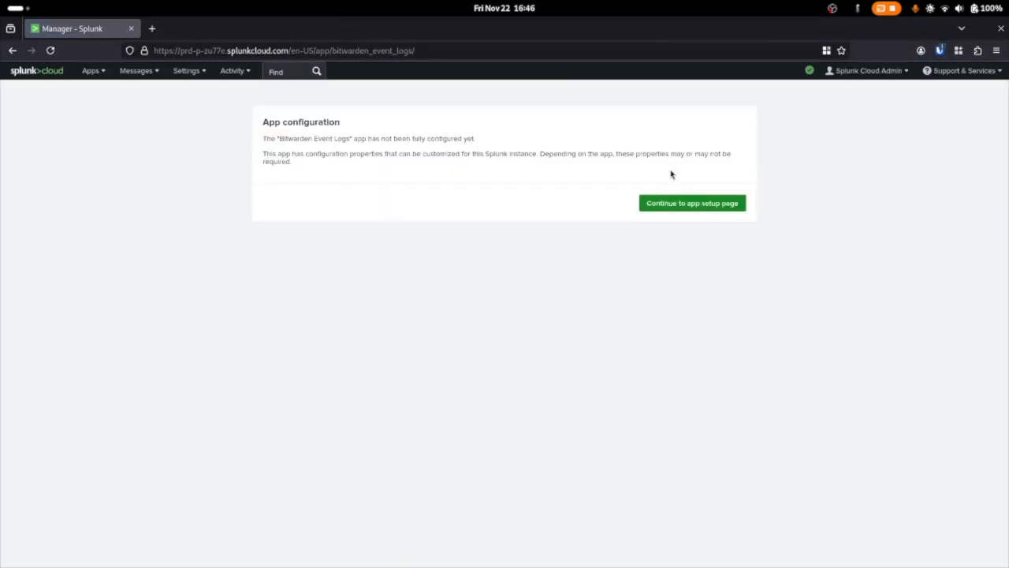
pyautogui.rightClick(689, 210)
pyautogui.press('Escape')
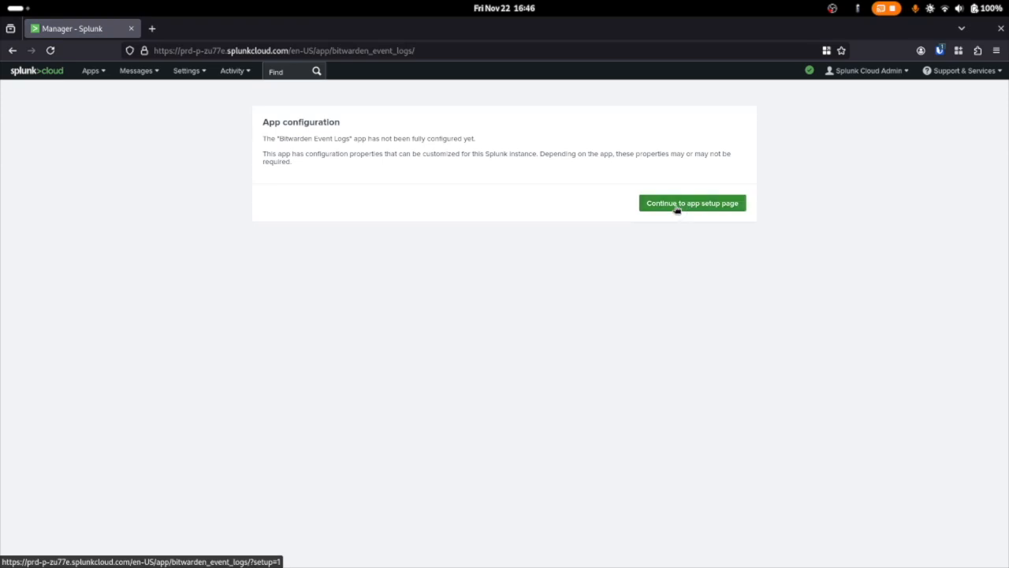
pyautogui.click(674, 209)
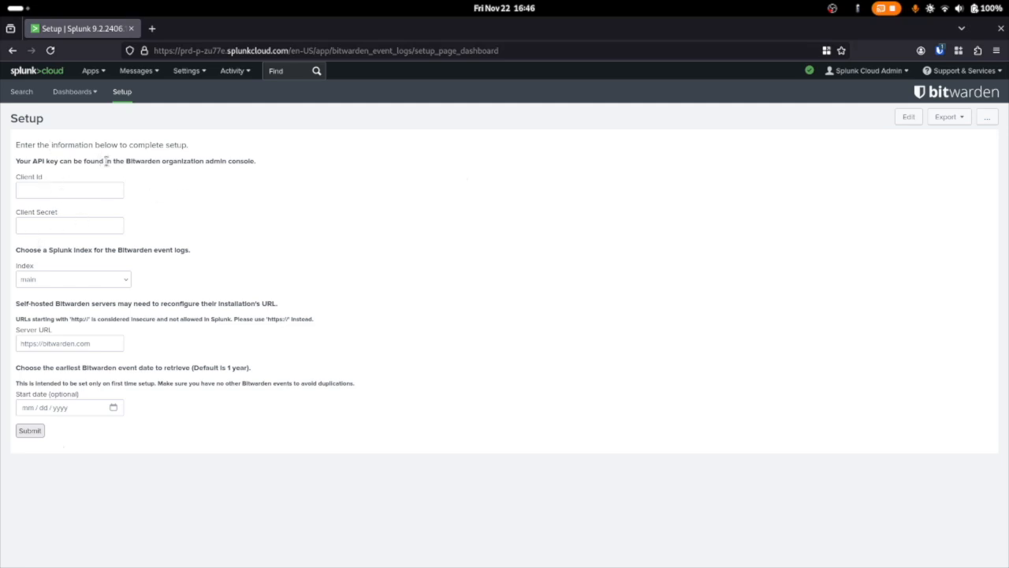
# Paste the Bitwarden organization's API client ID and client secret into the matching fields of the setup form
pyautogui.moveTo(126, 161); pyautogui.dragTo(279, 163)
pyautogui.press('Tab')
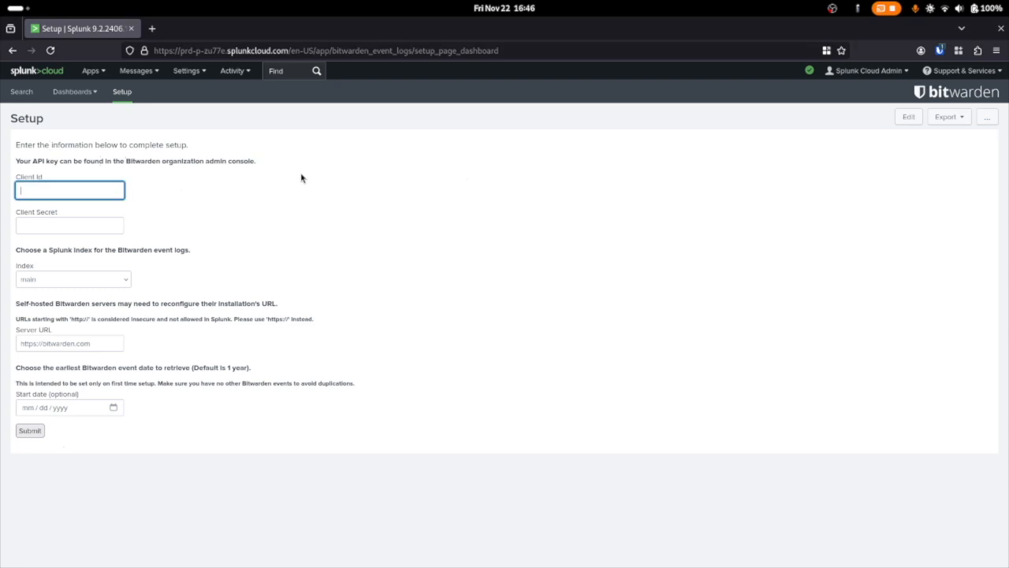
pyautogui.hotkey('alt', 'Tab')
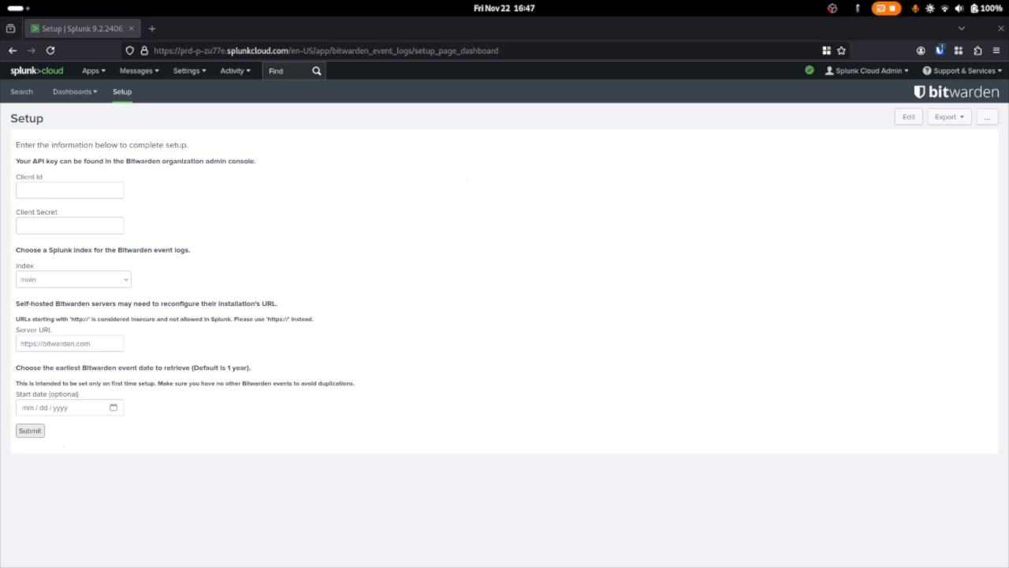
pyautogui.click(93, 190)
pyautogui.hotkey('ctrl', 'v')
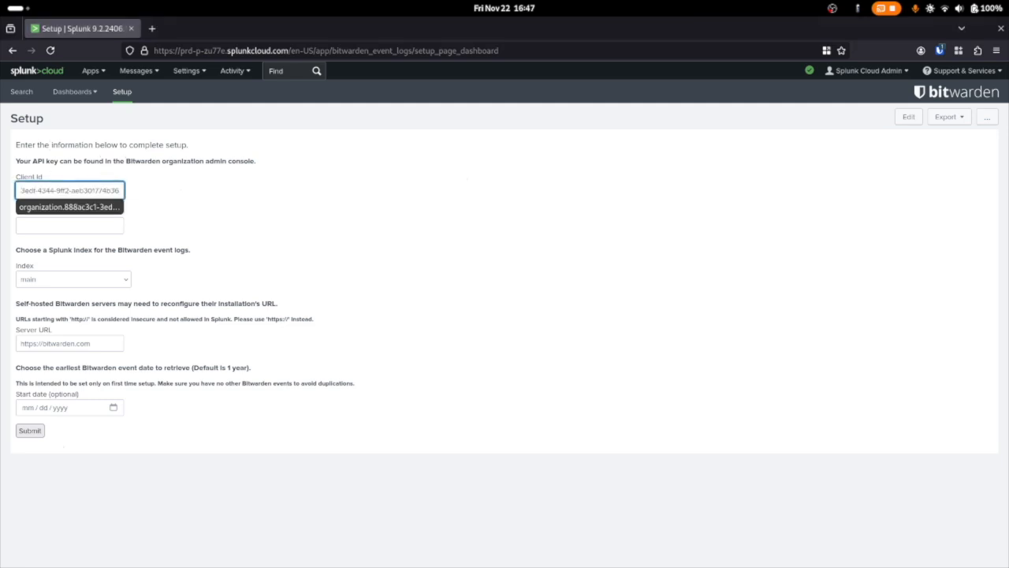
pyautogui.hotkey('alt', 'Tab')
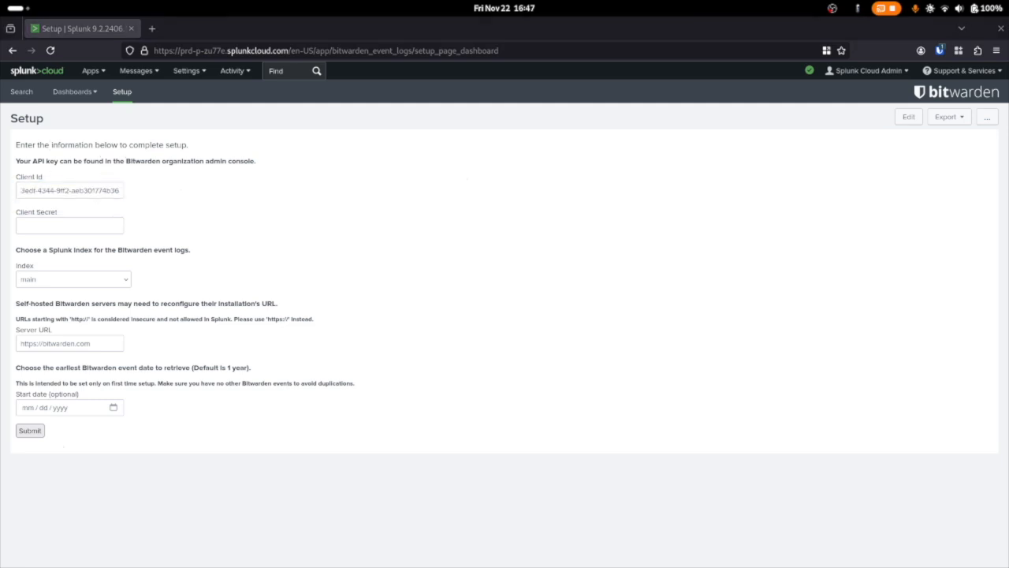
pyautogui.click(60, 227)
pyautogui.hotkey('ctrl', 'v')
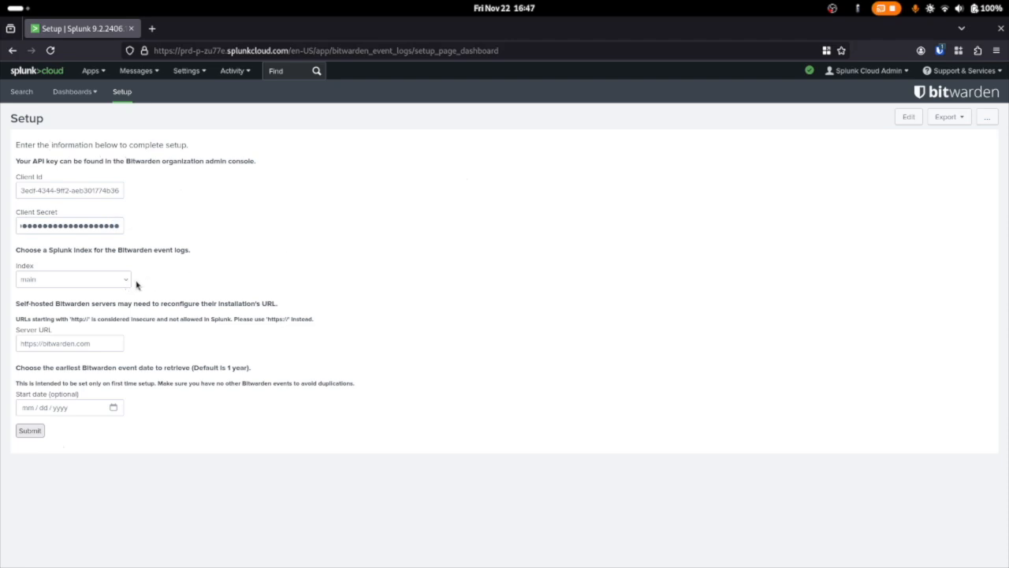
# Choose bitwarden_events as the index and submit the setup with the default server URL and no start date
pyautogui.click(126, 281)
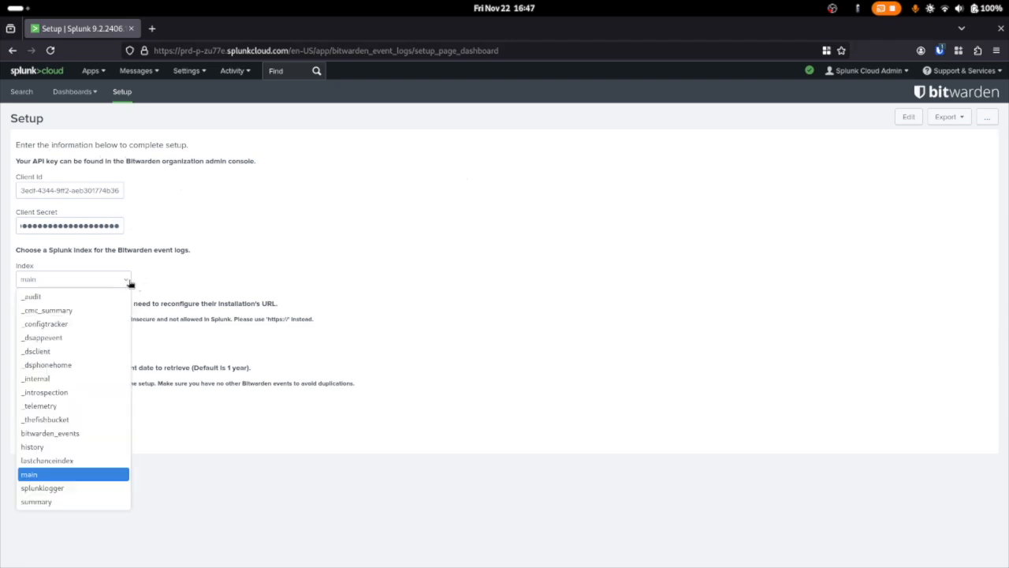
pyautogui.click(70, 434)
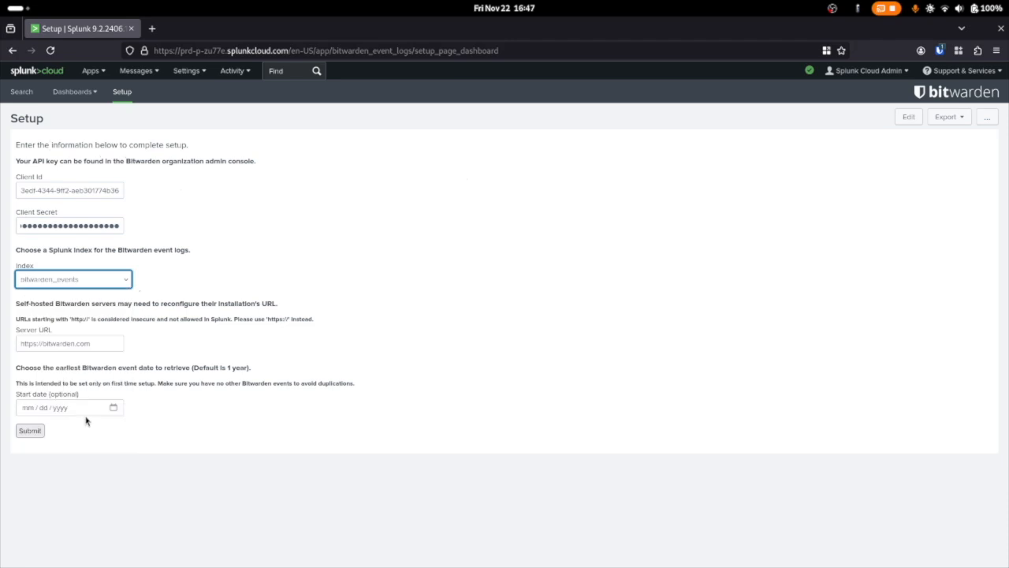
pyautogui.click(121, 345)
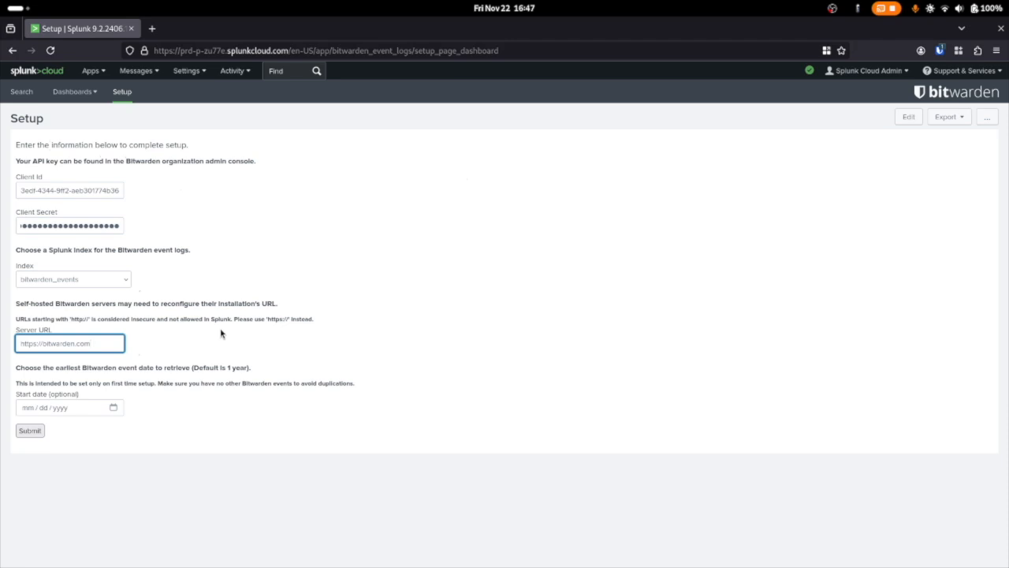
pyautogui.click(100, 346)
pyautogui.press('Tab')
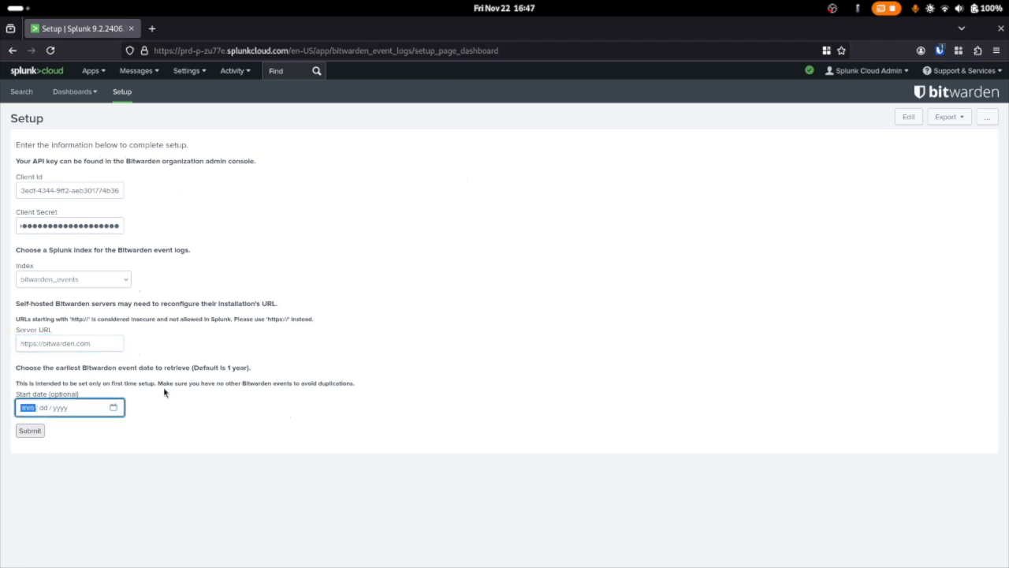
pyautogui.click(6, 375)
pyautogui.moveTo(81, 369); pyautogui.dragTo(197, 368)
pyautogui.click(248, 370)
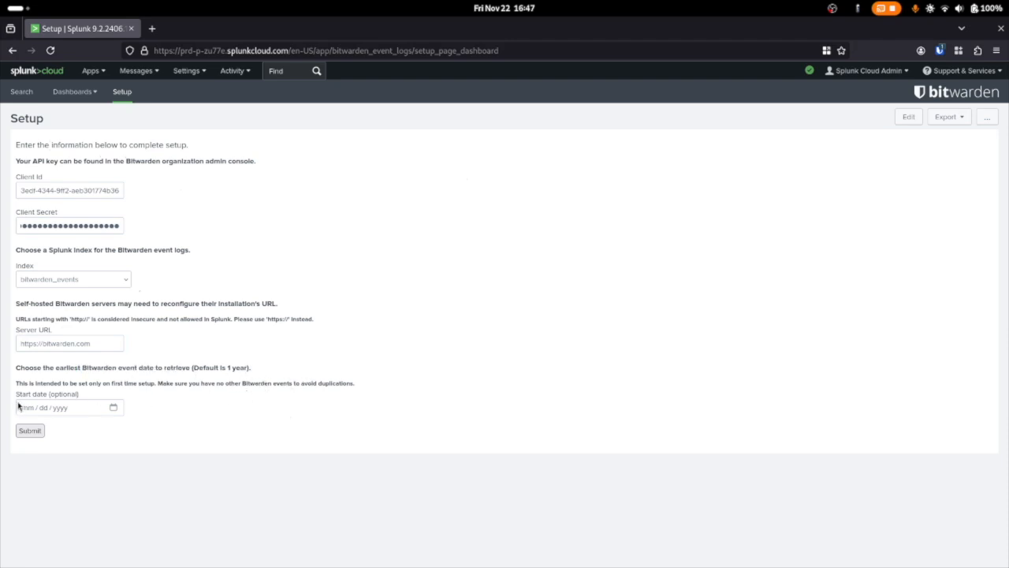
pyautogui.click(37, 432)
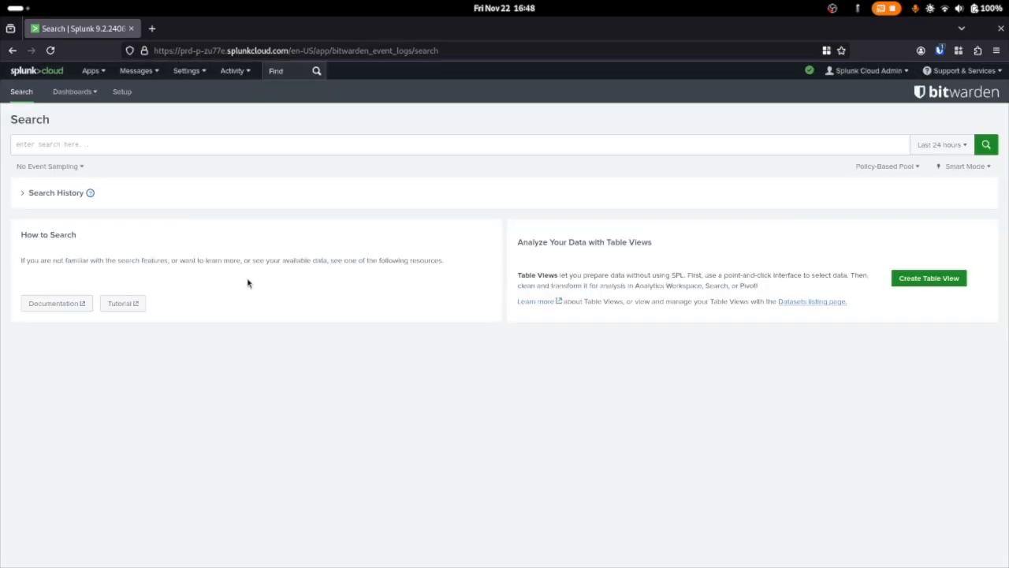
# Open the Bitwarden Authentication Events dashboard and look over its login map and event charts
pyautogui.click(88, 93)
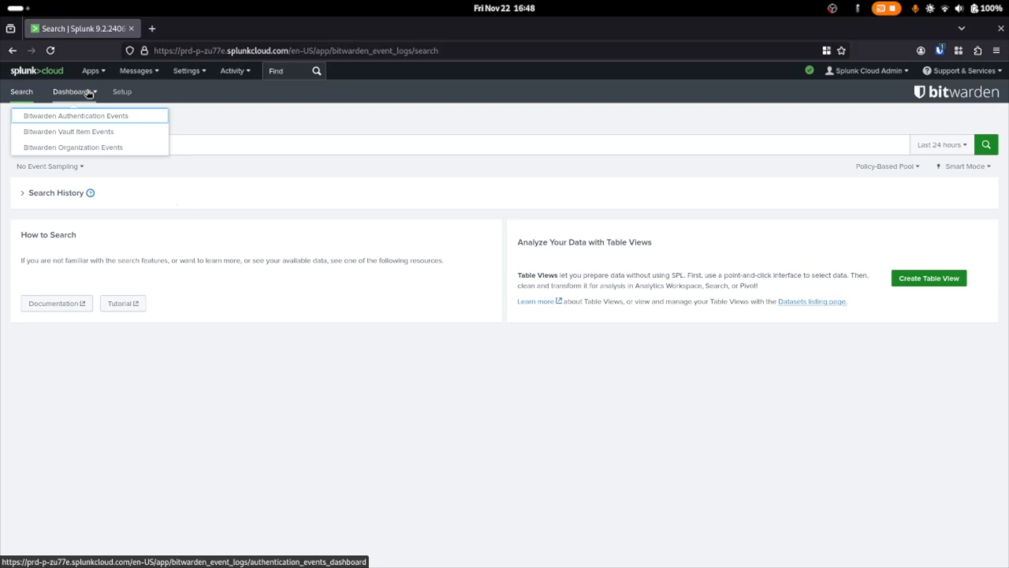
pyautogui.click(148, 122)
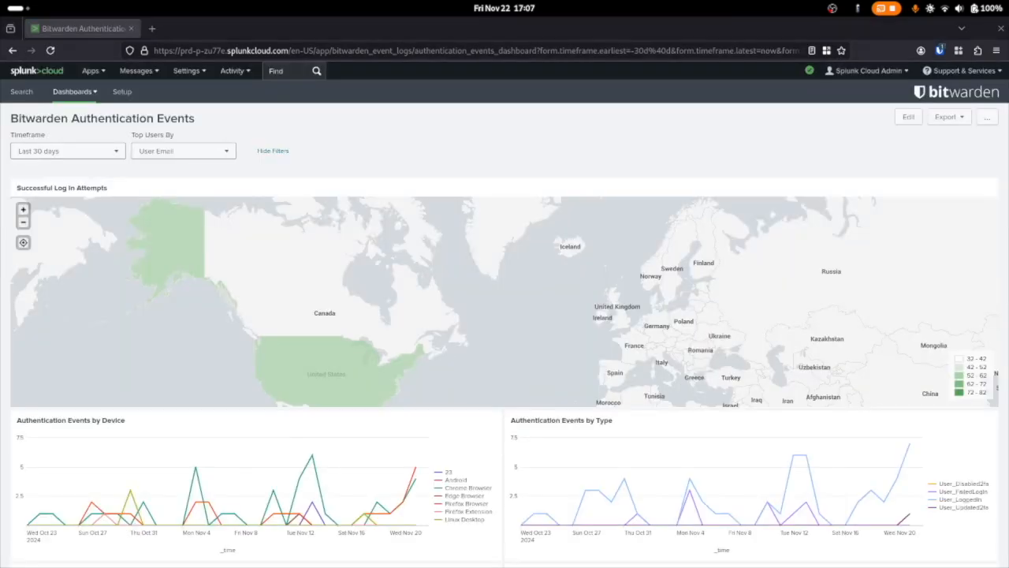
pyautogui.scroll(-3, 587, 339)
pyautogui.scroll(3, 593, 351)
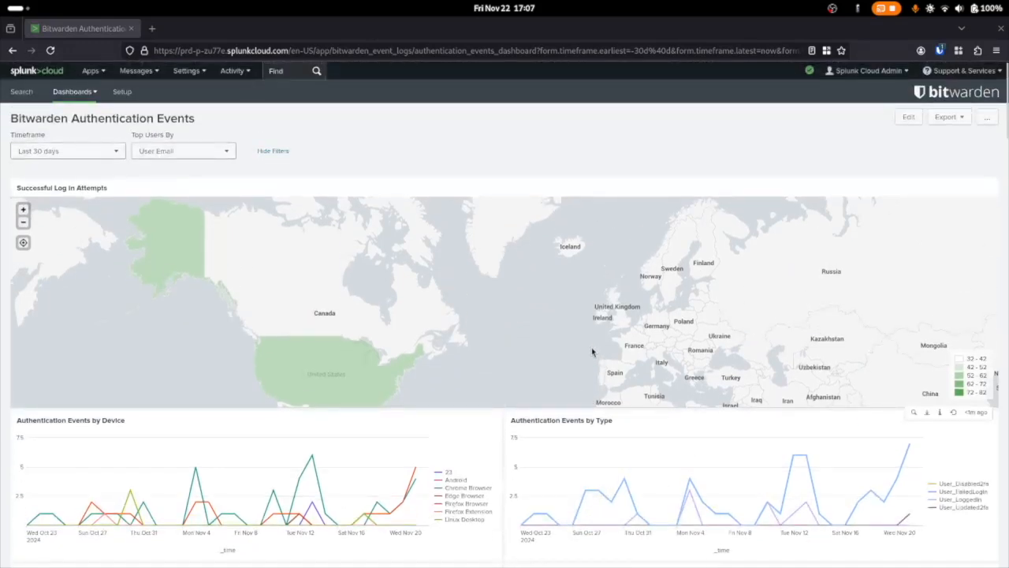